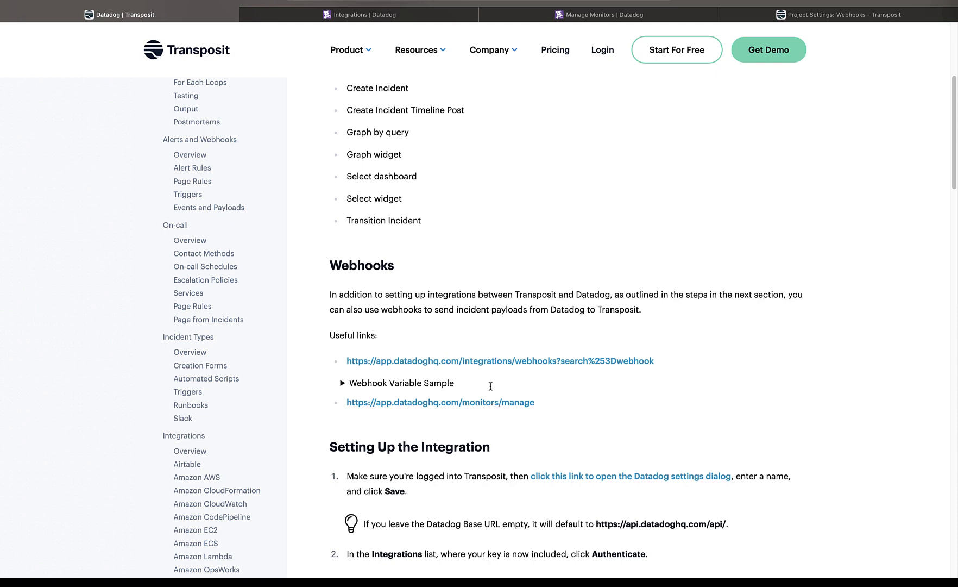
In Datadog's Webhooks integration, start a new webhook and name it Transposit
{"action": "left_click", "coordinate": [391, 16]}
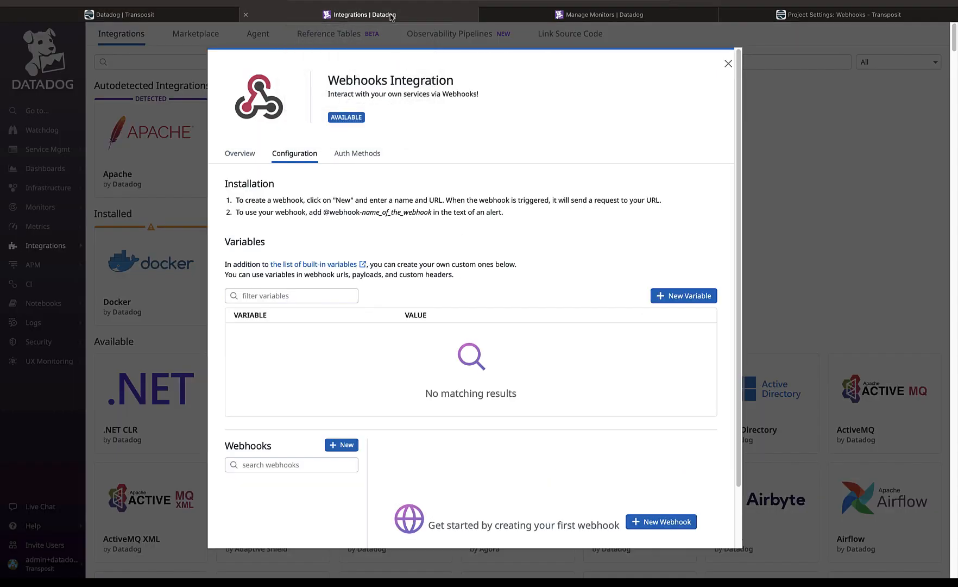
{"action": "left_click", "coordinate": [350, 446]}
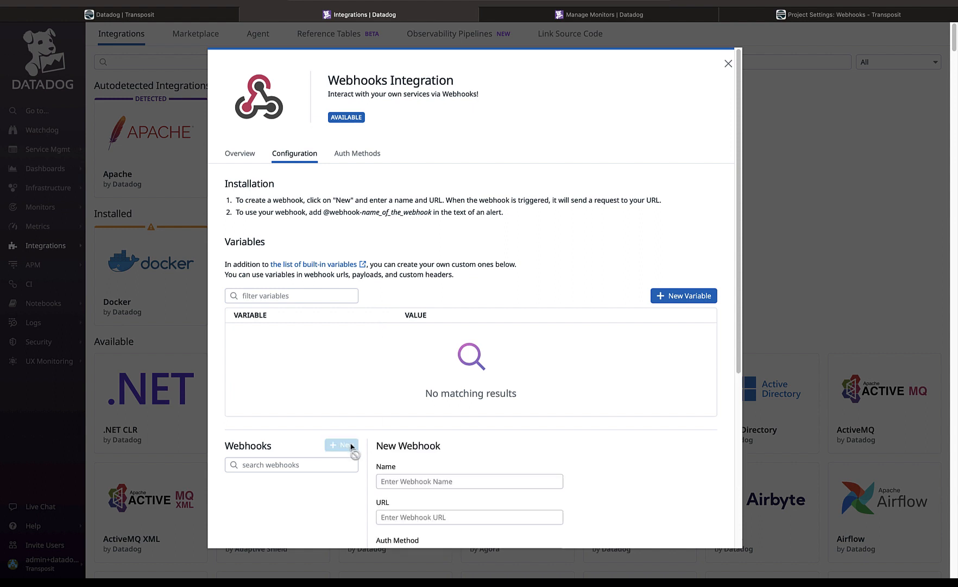
{"action": "scroll", "coordinate": [506, 343], "scroll_direction": "down", "scroll_amount": 4}
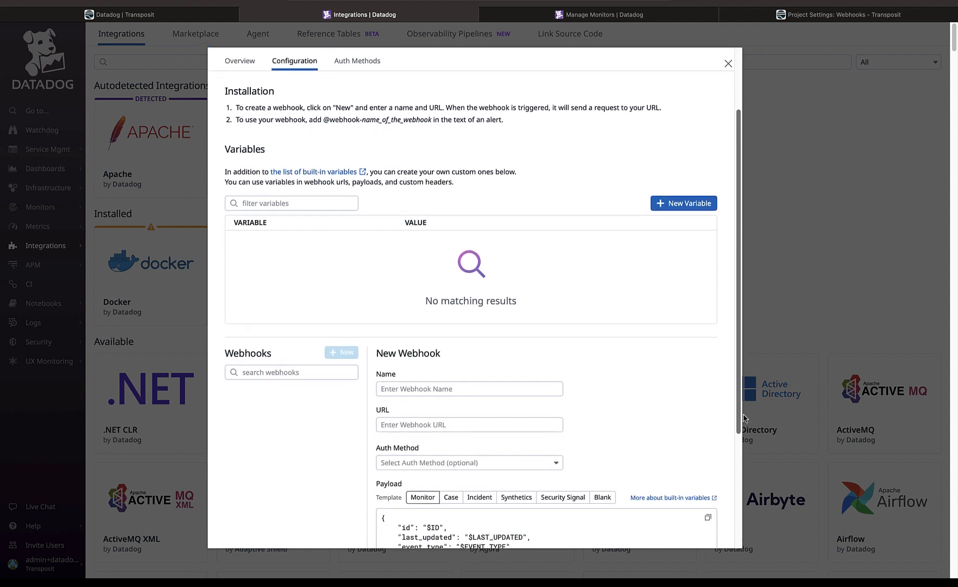
{"action": "left_click", "coordinate": [425, 279]}
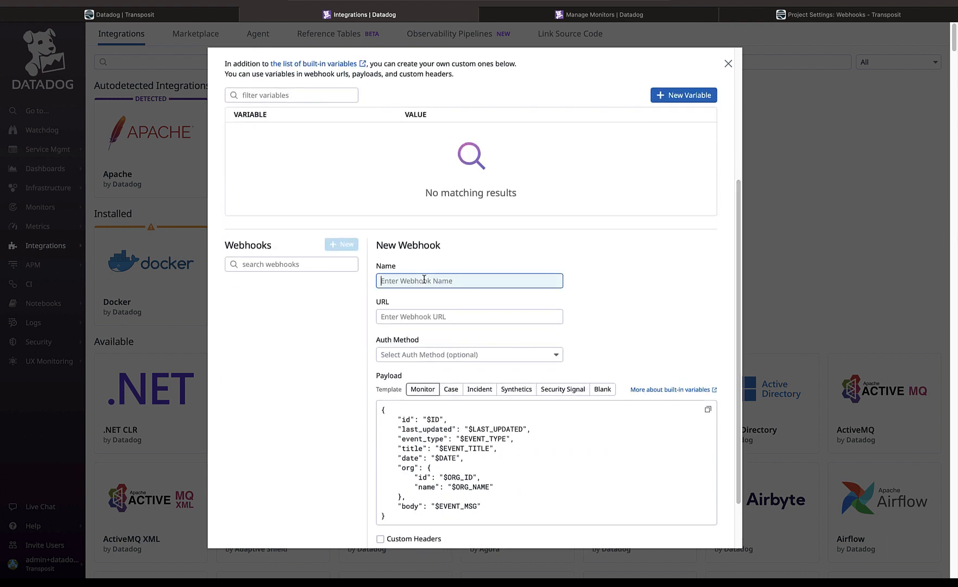
{"action": "type", "text": "Transposit"}
Switch to the Transposit webhook settings and register a new webhook named Datadog Webhook, keeping the suggested template short ID
{"action": "left_click", "coordinate": [814, 17]}
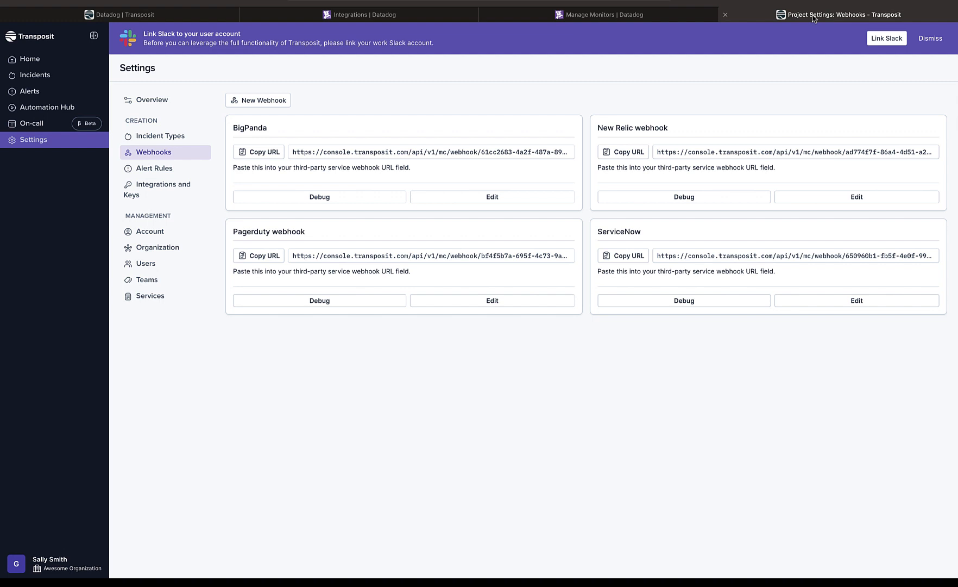
{"action": "left_click", "coordinate": [280, 99]}
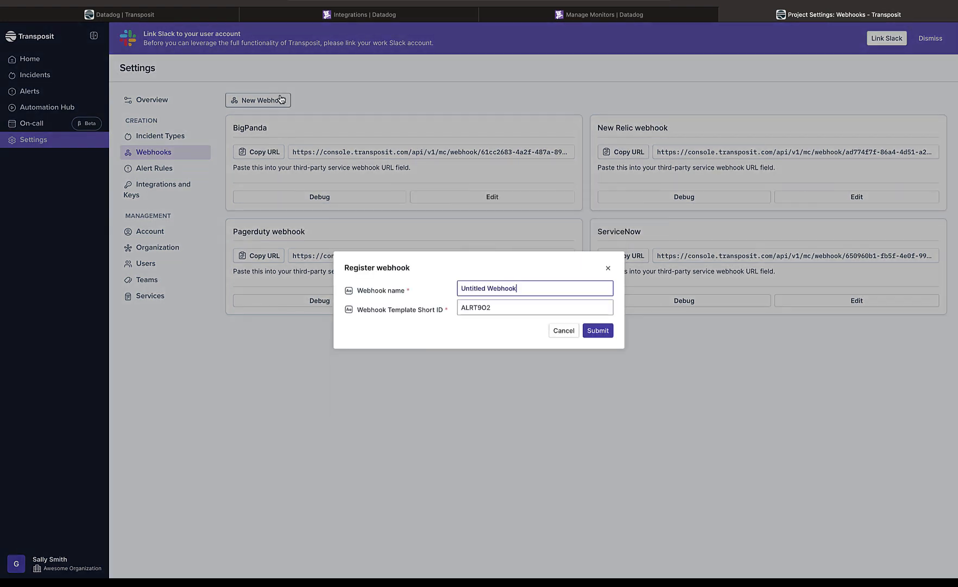
{"action": "double_click", "coordinate": [467, 286]}
{"action": "type", "text": "Datadog"}
{"action": "left_click", "coordinate": [597, 332]}
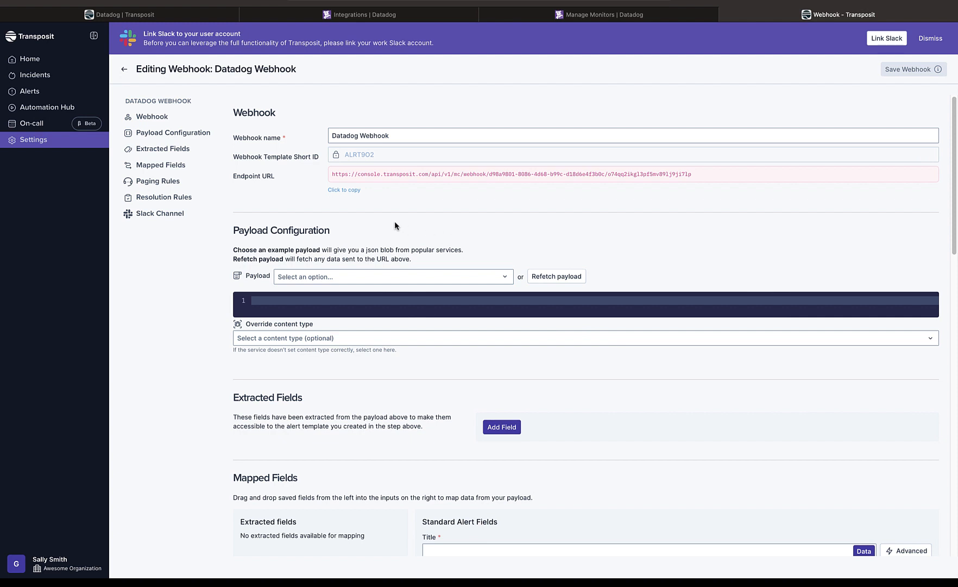
Copy the Datadog Webhook's endpoint URL from Transposit into the new Datadog webhook's URL and save that webhook
{"action": "left_click", "coordinate": [350, 192]}
{"action": "left_click", "coordinate": [356, 16]}
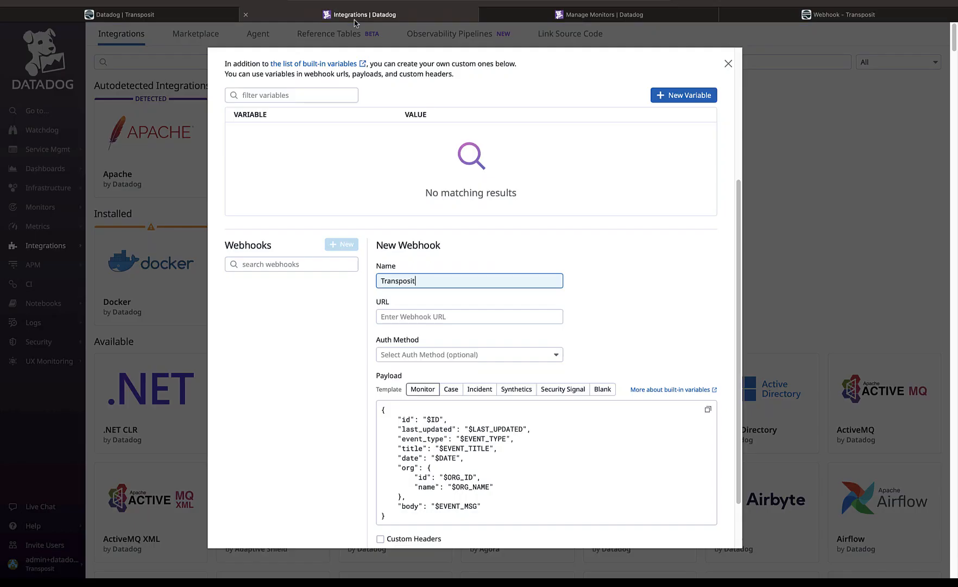
{"action": "left_click", "coordinate": [449, 315]}
{"action": "key", "text": "ctrl+v"}
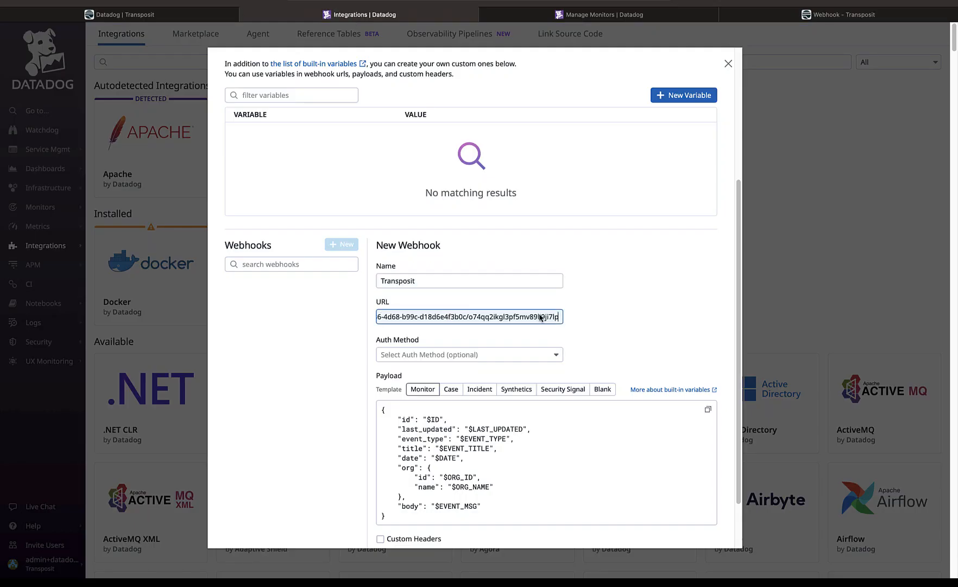
{"action": "left_click", "coordinate": [628, 316]}
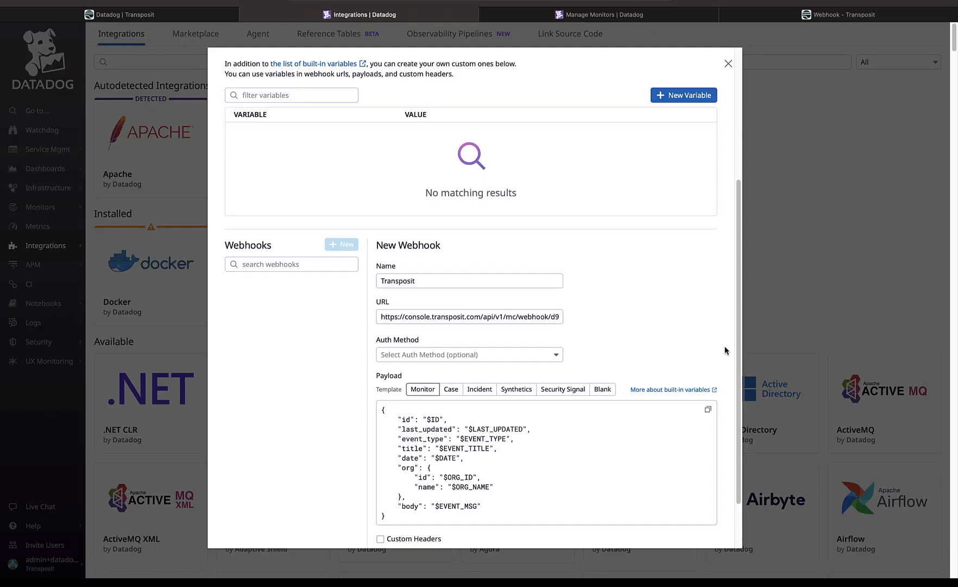
{"action": "scroll", "coordinate": [739, 349], "scroll_direction": "down", "scroll_amount": 2}
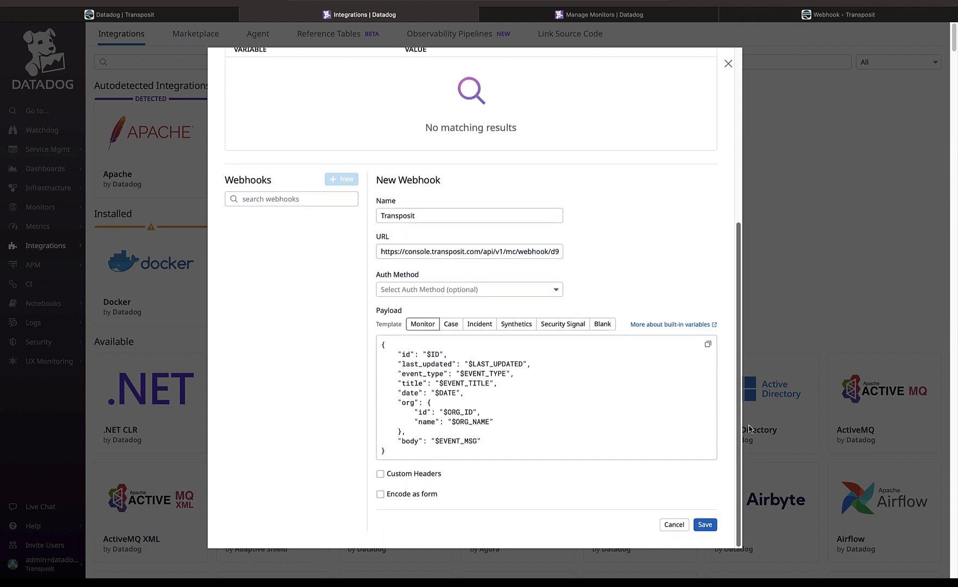
{"action": "left_click", "coordinate": [705, 525]}
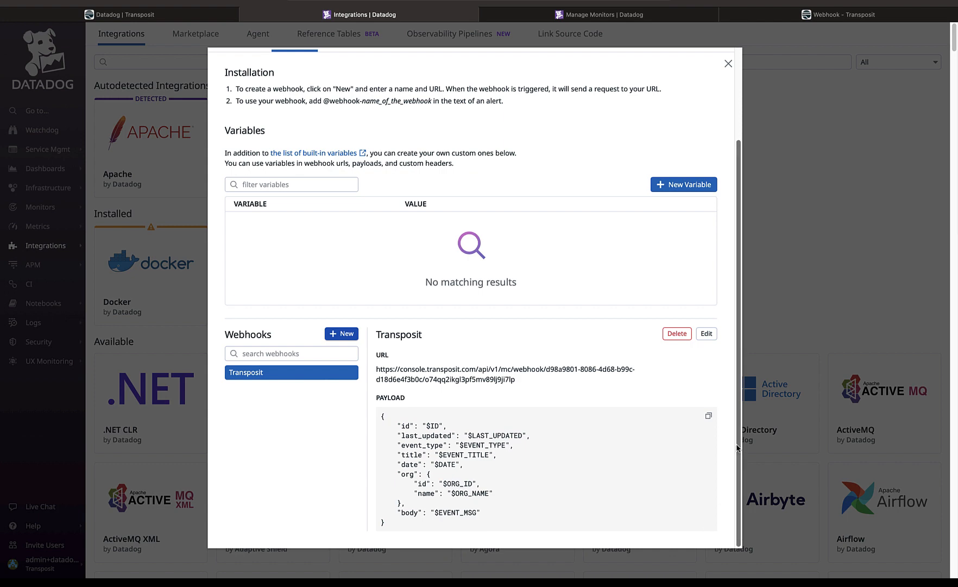
Start a new metric monitor in Datadog and set its alert threshold to 1
{"action": "left_click", "coordinate": [600, 16]}
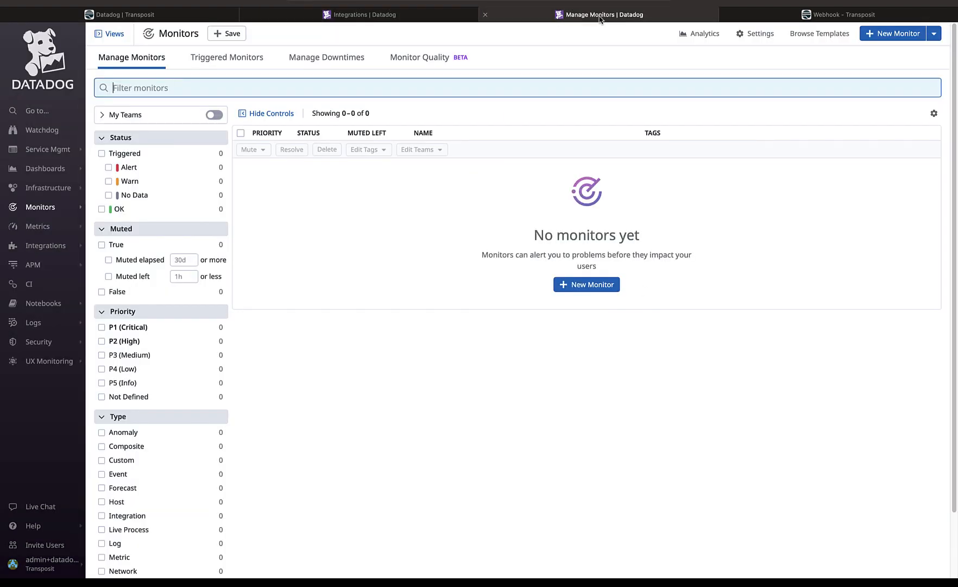
{"action": "left_click", "coordinate": [604, 287]}
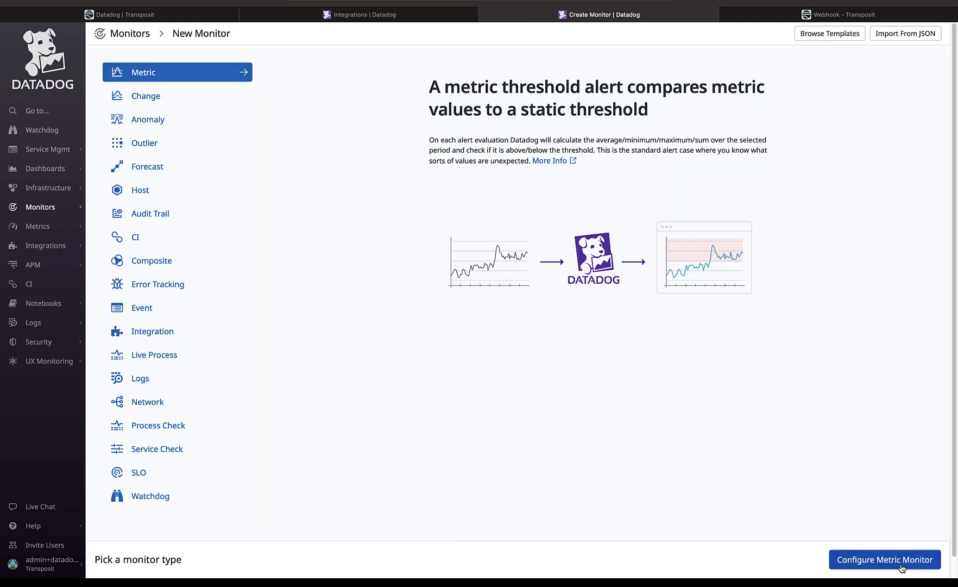
{"action": "left_click", "coordinate": [903, 567]}
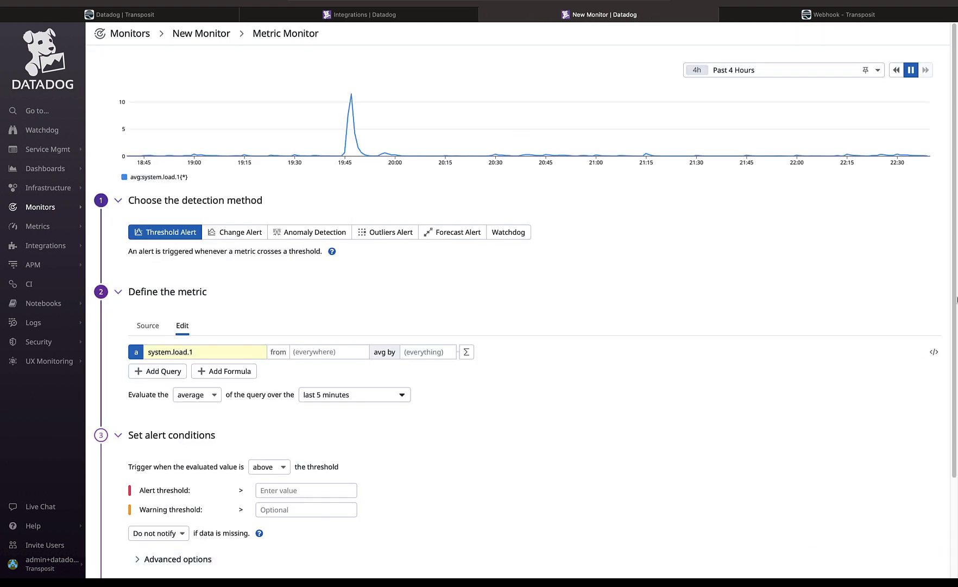
{"action": "scroll", "coordinate": [618, 395], "scroll_direction": "down", "scroll_amount": 3}
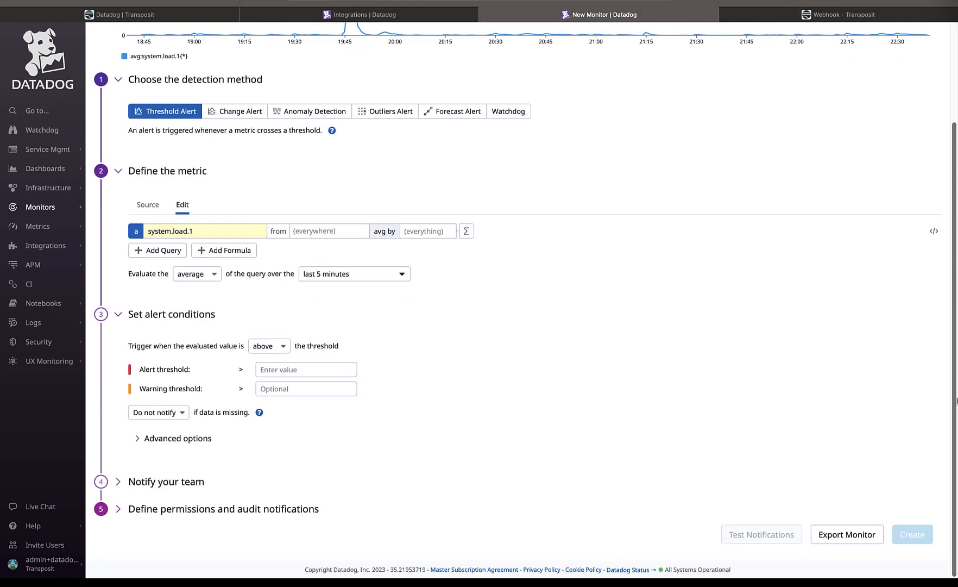
{"action": "left_click", "coordinate": [261, 365]}
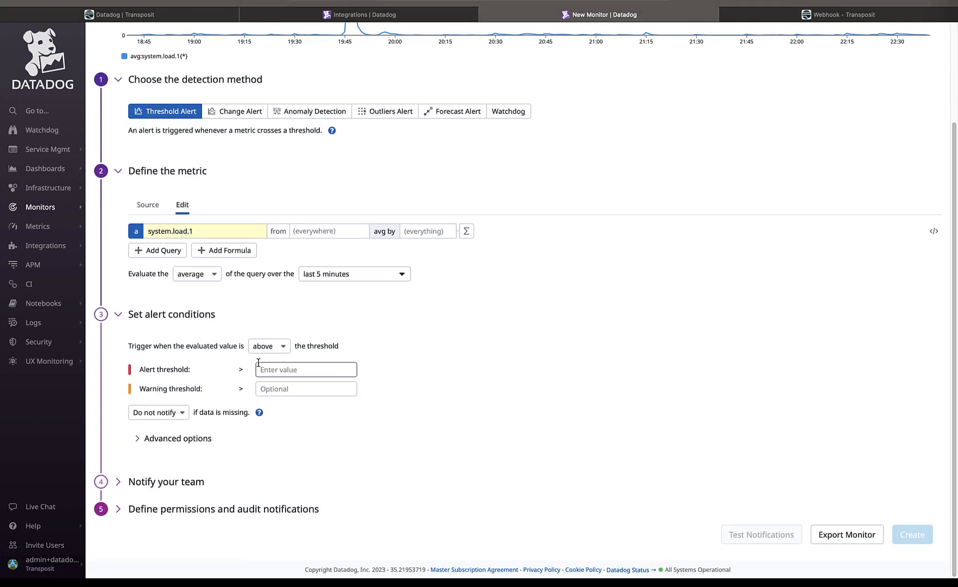
{"action": "type", "text": "1"}
{"action": "left_click", "coordinate": [428, 372]}
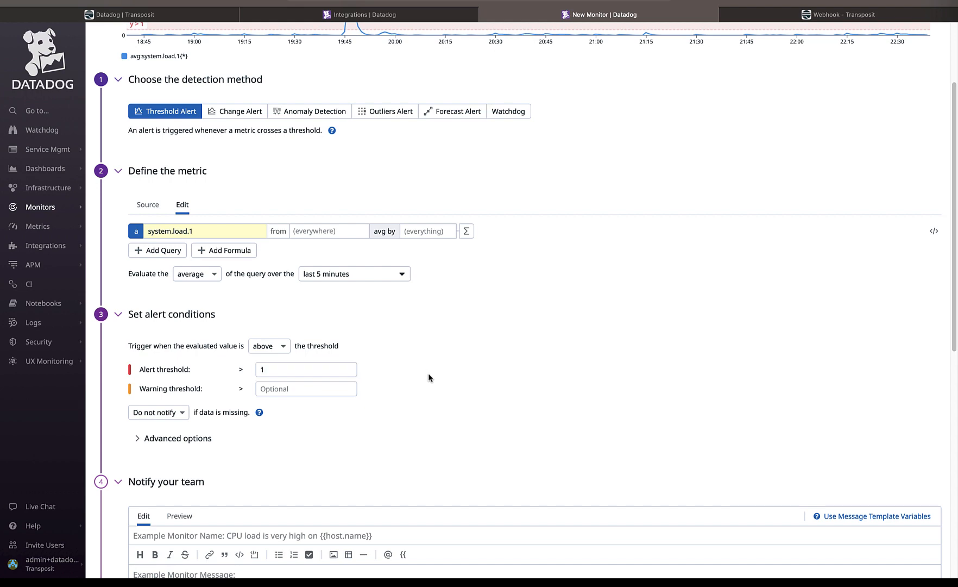
Set the monitor to notify webhook-Transposit and name it "CPU load is very high"
{"action": "left_click_drag", "start_coordinate": [956, 301], "coordinate": [956, 498]}
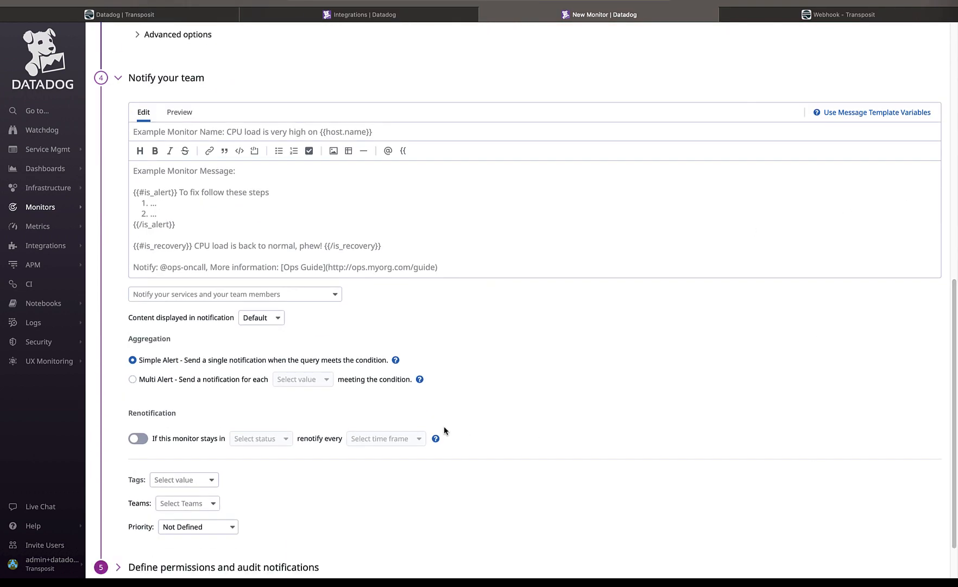
{"action": "left_click", "coordinate": [291, 297]}
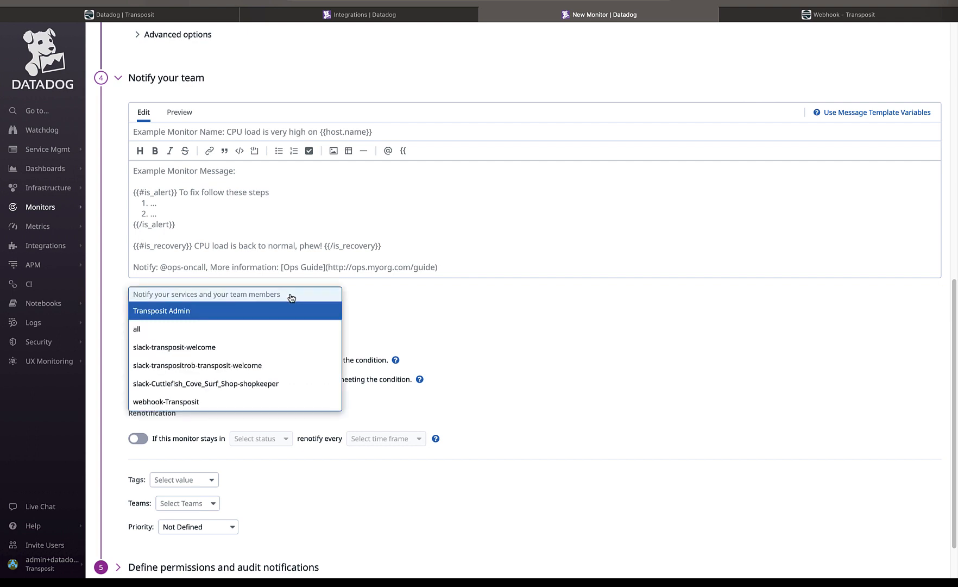
{"action": "left_click", "coordinate": [293, 409]}
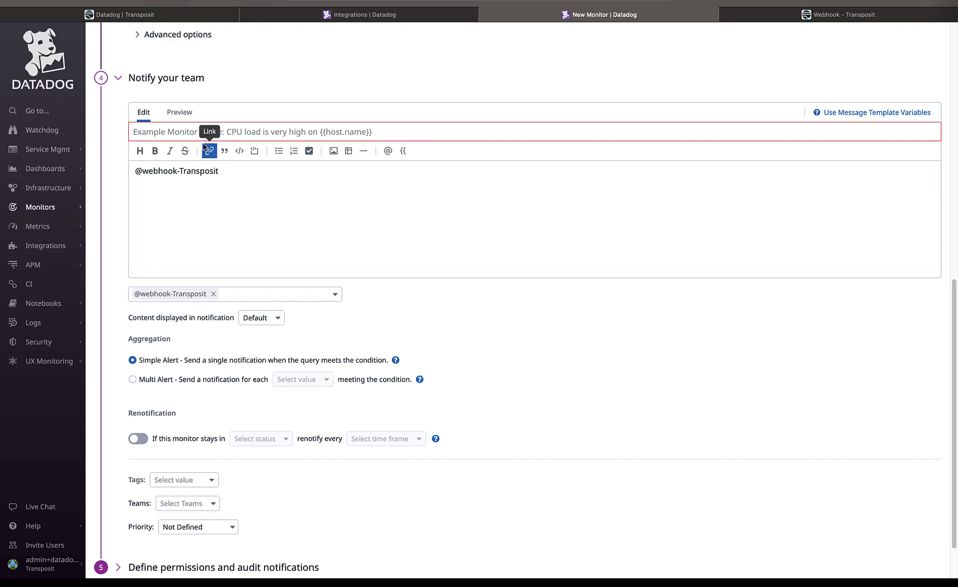
{"action": "left_click", "coordinate": [174, 133]}
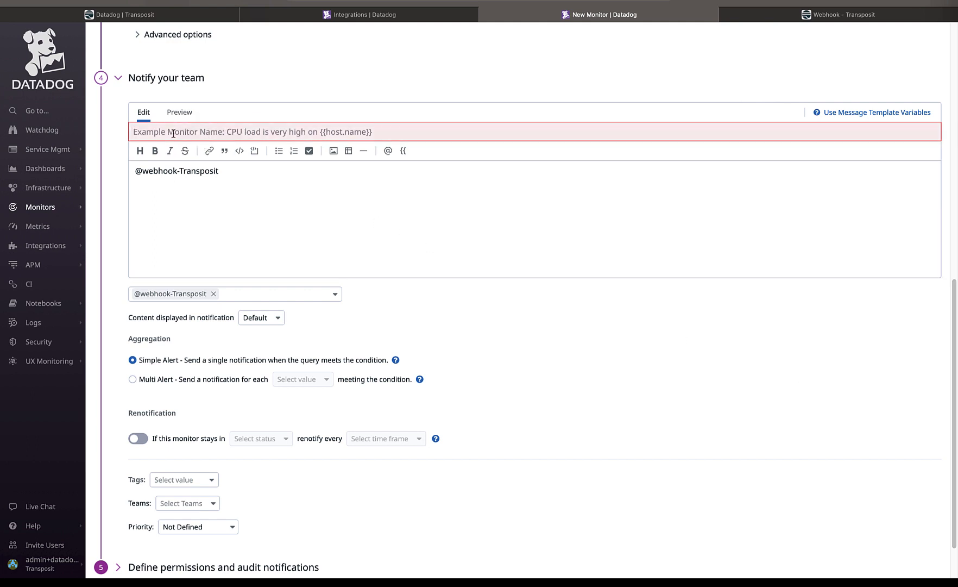
{"action": "type", "text": "CPU load "}
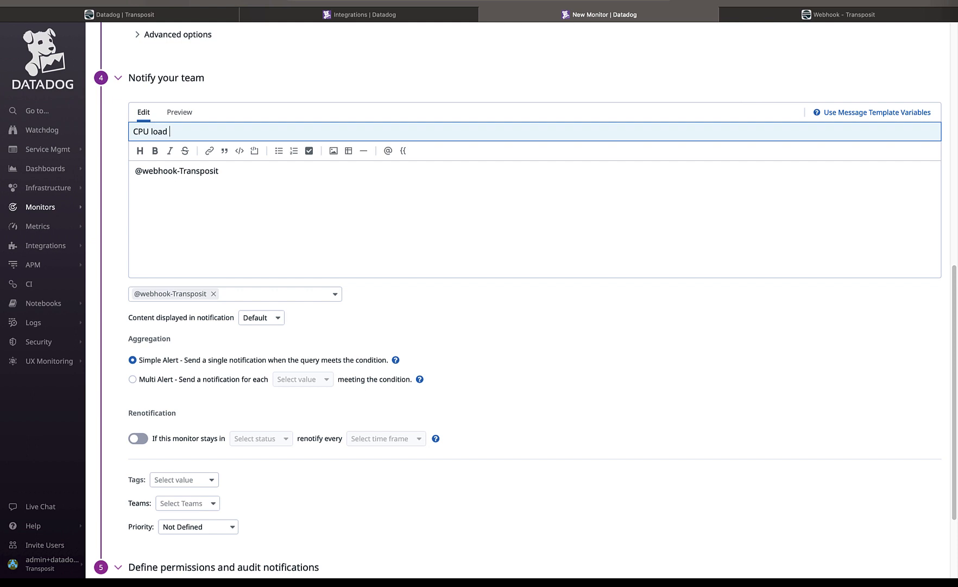
{"action": "type", "text": "is very high"}
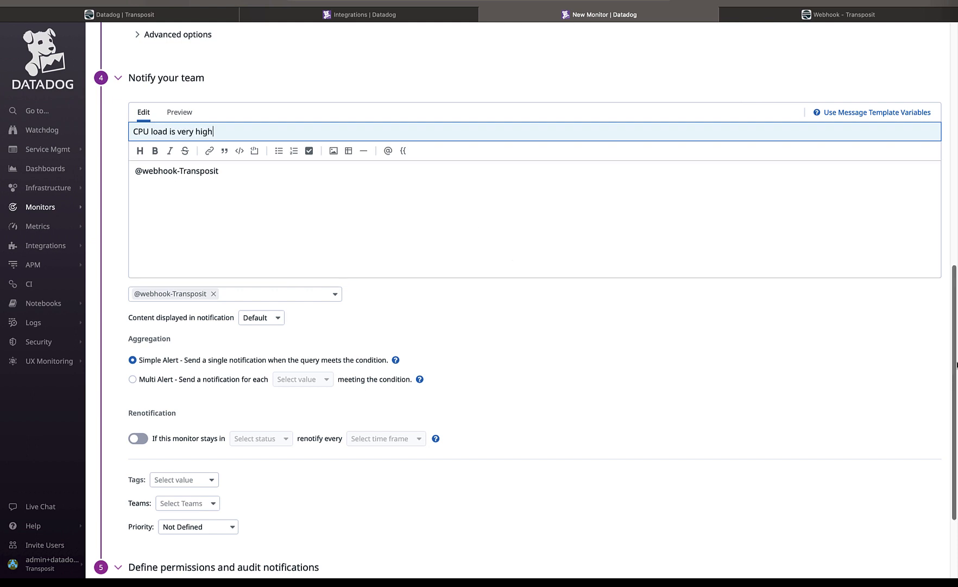
Run a test notification for the monitor's Alert transition, and refetch the payload in Transposit's Datadog Webhook
{"action": "scroll", "coordinate": [956, 364], "scroll_direction": "down", "scroll_amount": 3}
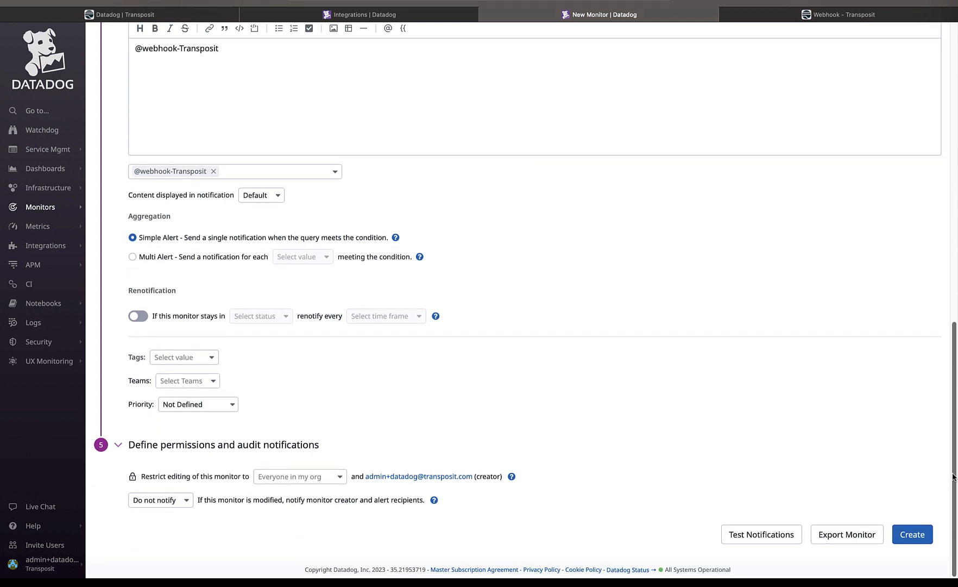
{"action": "left_click", "coordinate": [781, 533]}
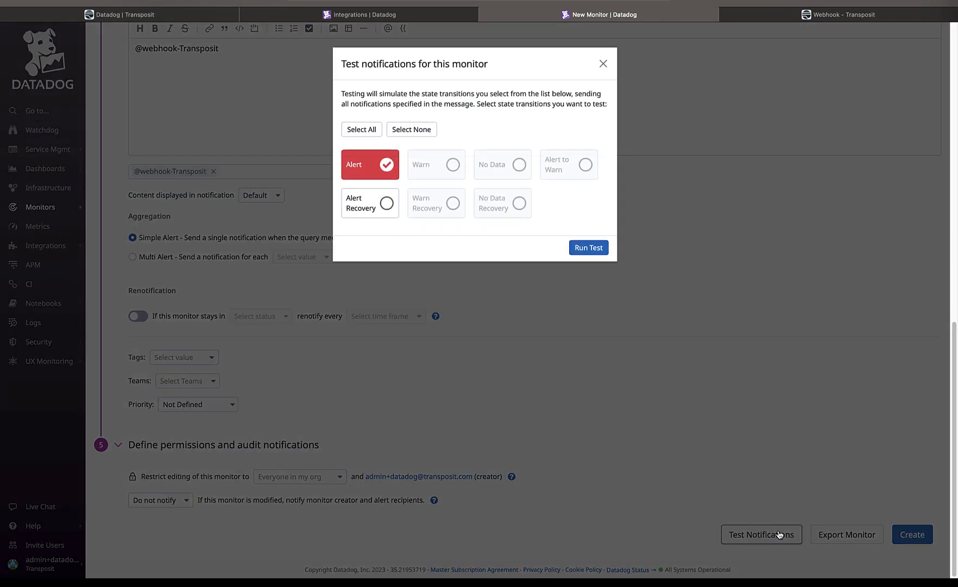
{"action": "left_click", "coordinate": [597, 252]}
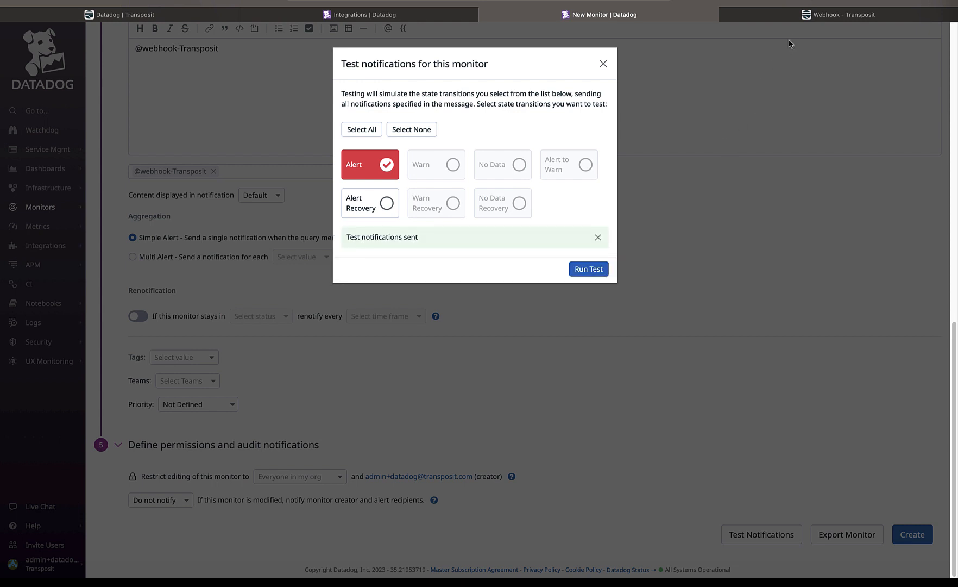
{"action": "left_click", "coordinate": [786, 16]}
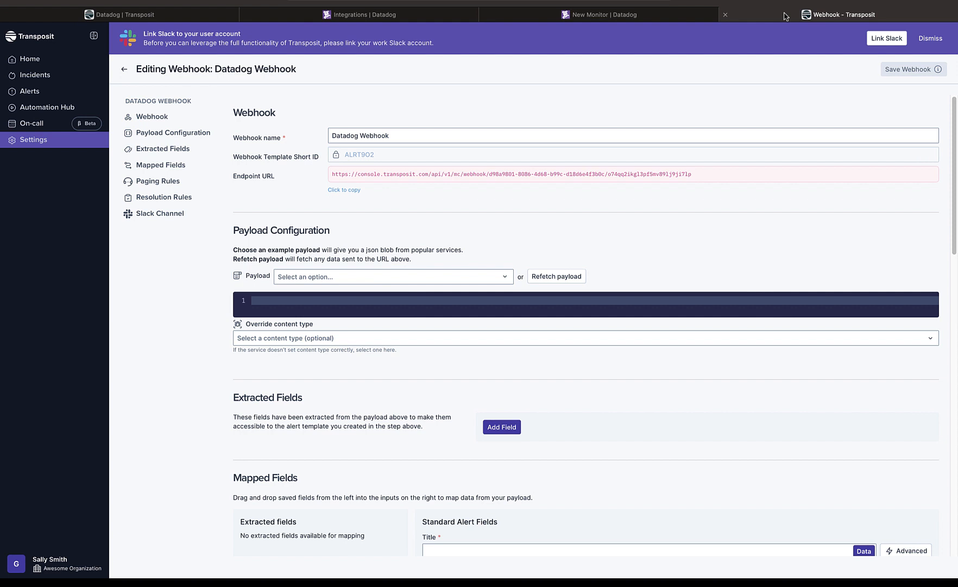
{"action": "left_click", "coordinate": [557, 276]}
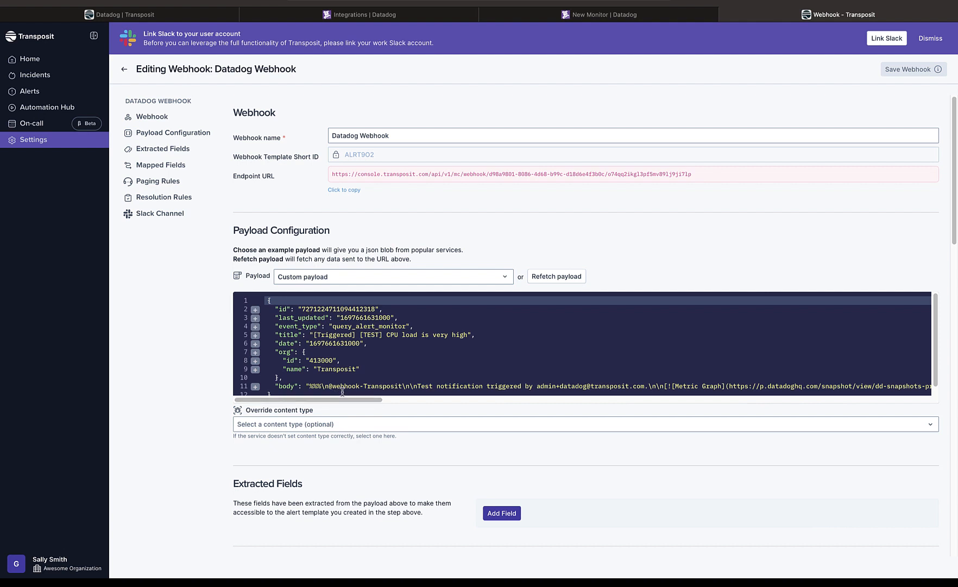
Expand the Webhook Variable Sample in the Transposit Datadog documentation and copy its entire JSON block
{"action": "left_click", "coordinate": [138, 15]}
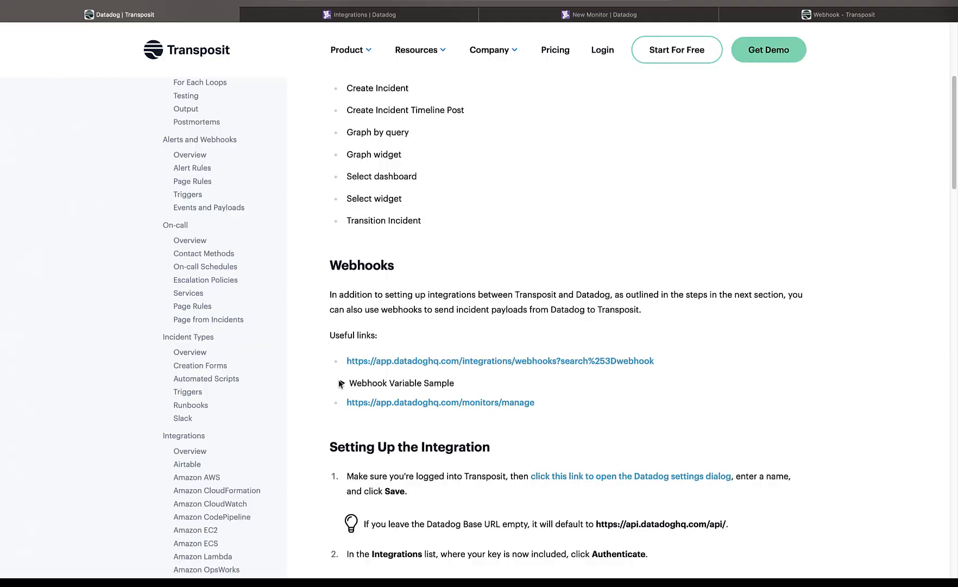
{"action": "left_click", "coordinate": [343, 383]}
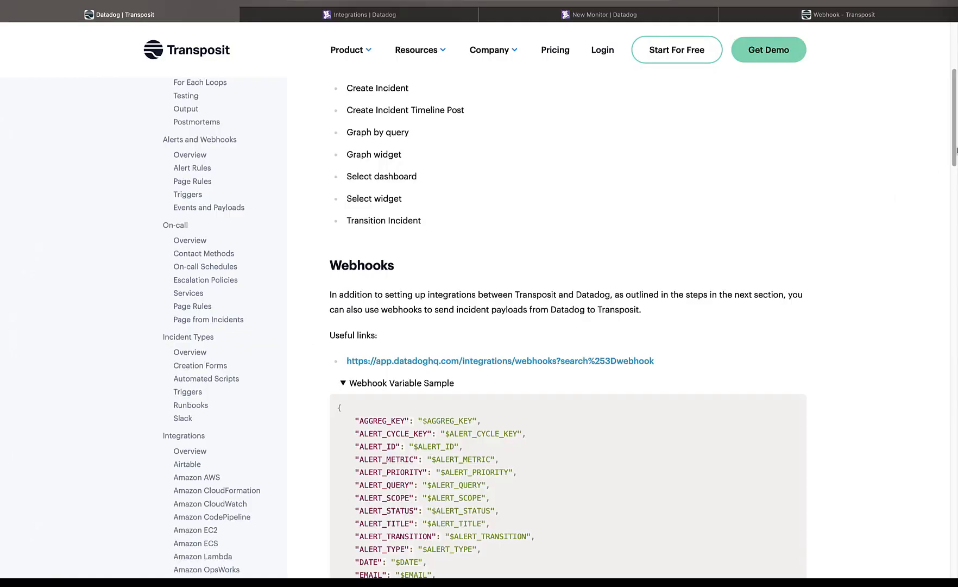
{"action": "scroll", "coordinate": [956, 183], "scroll_direction": "down", "scroll_amount": 5}
{"action": "left_click_drag", "start_coordinate": [957, 183], "coordinate": [956, 197]}
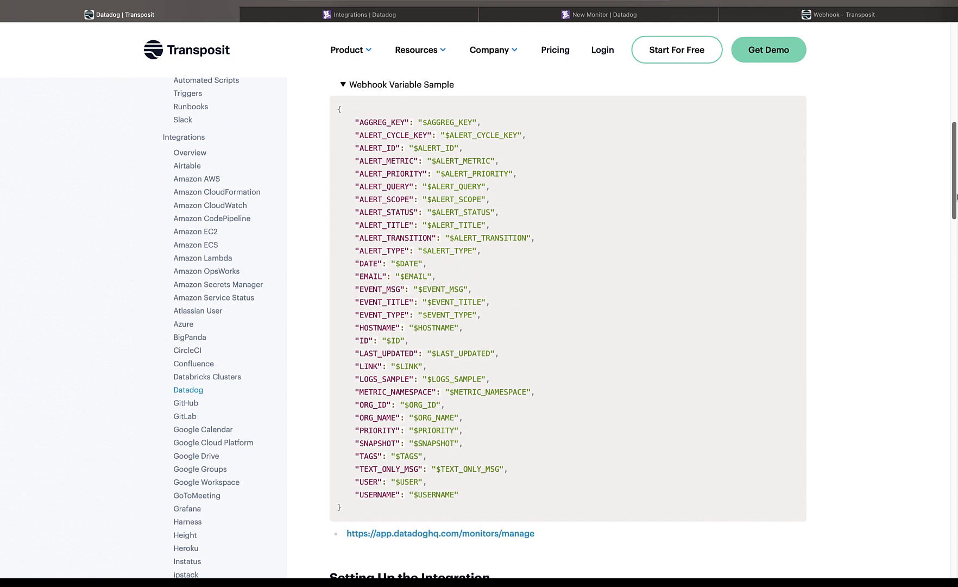
{"action": "left_click_drag", "start_coordinate": [337, 109], "coordinate": [389, 512]}
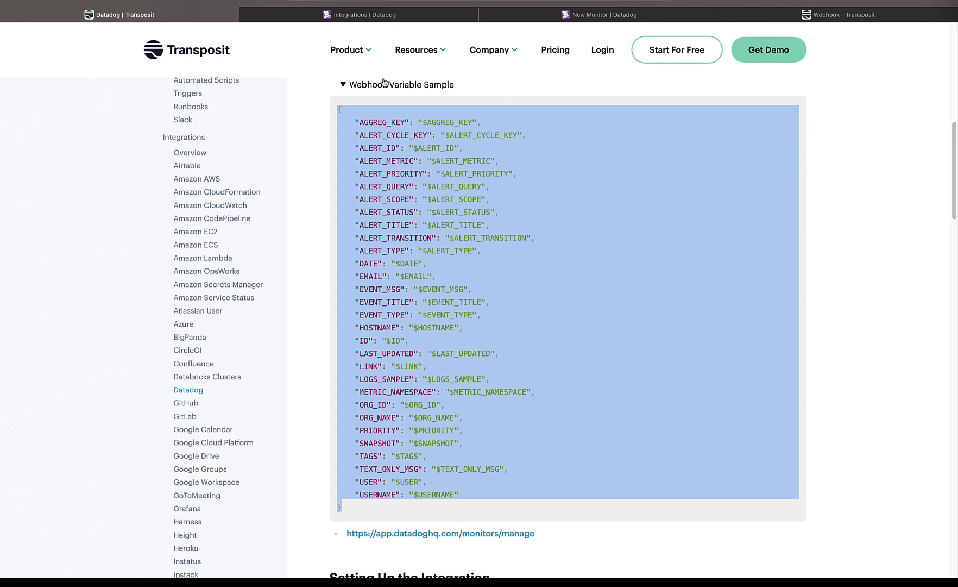
In Datadog's Integrations, replace the Transposit webhook's payload with the copied JSON variable block and save the webhook
{"action": "left_click", "coordinate": [375, 15]}
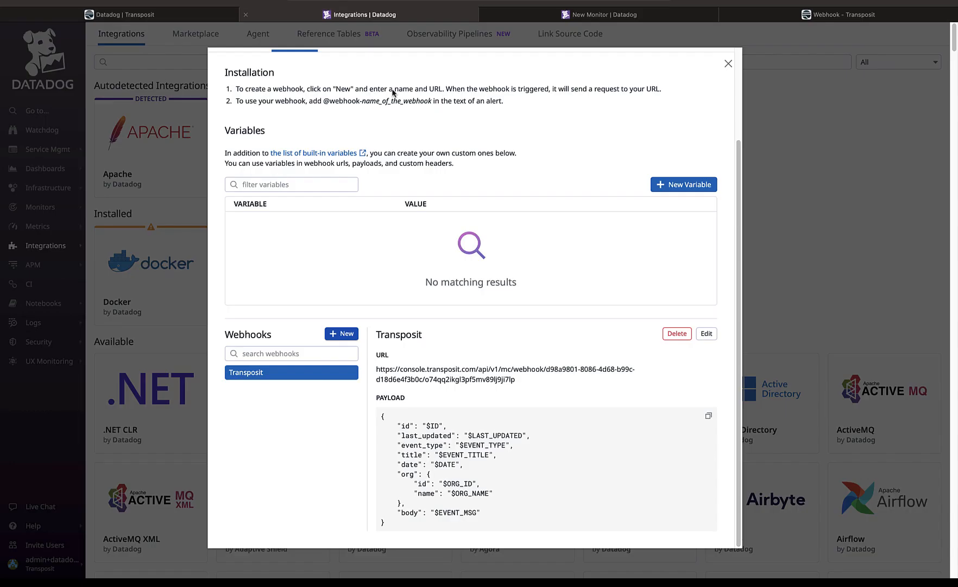
{"action": "left_click", "coordinate": [706, 333]}
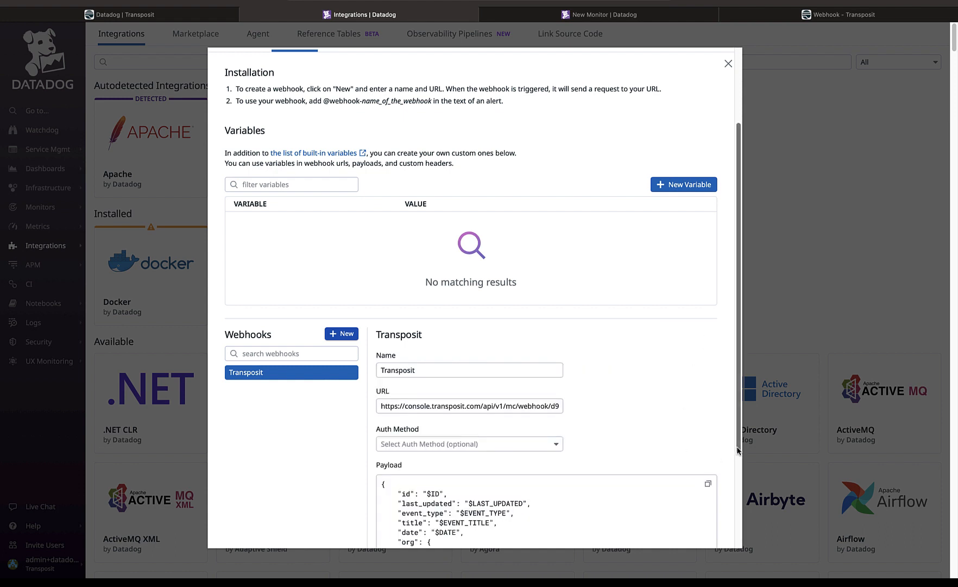
{"action": "scroll", "coordinate": [596, 490], "scroll_direction": "down", "scroll_amount": 3}
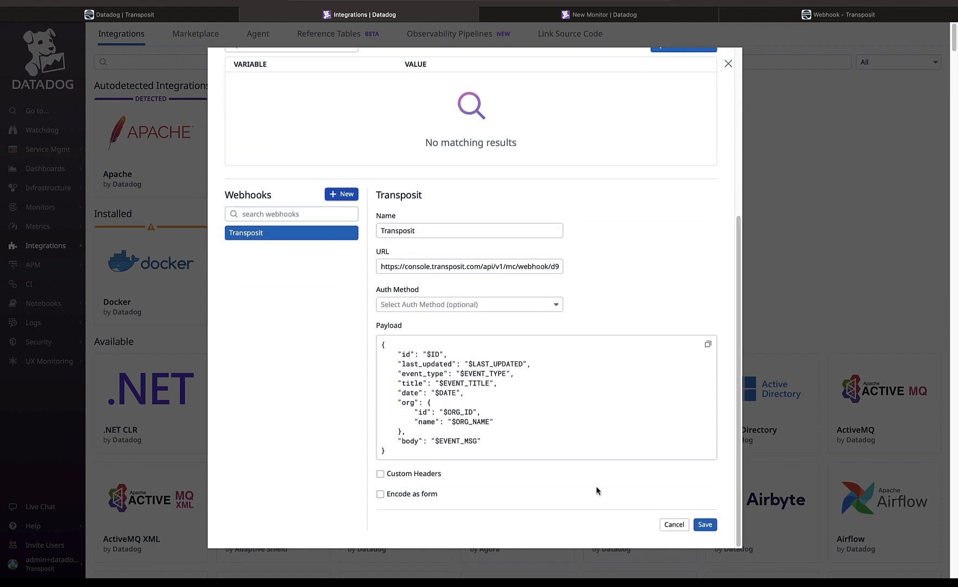
{"action": "left_click", "coordinate": [575, 443]}
{"action": "key", "text": "ctrl+a"}
{"action": "key", "text": "ctrl+v"}
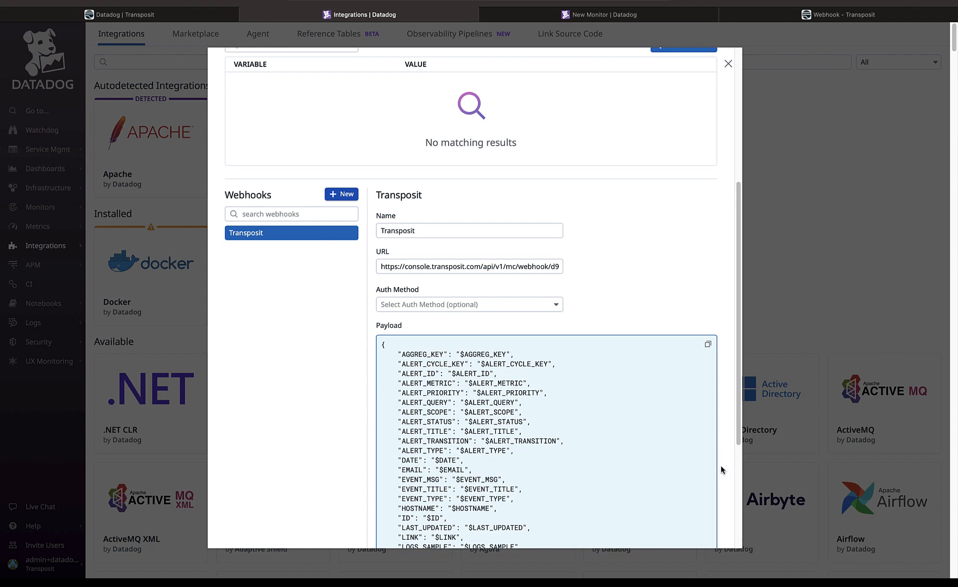
{"action": "scroll", "coordinate": [739, 470], "scroll_direction": "down", "scroll_amount": 3}
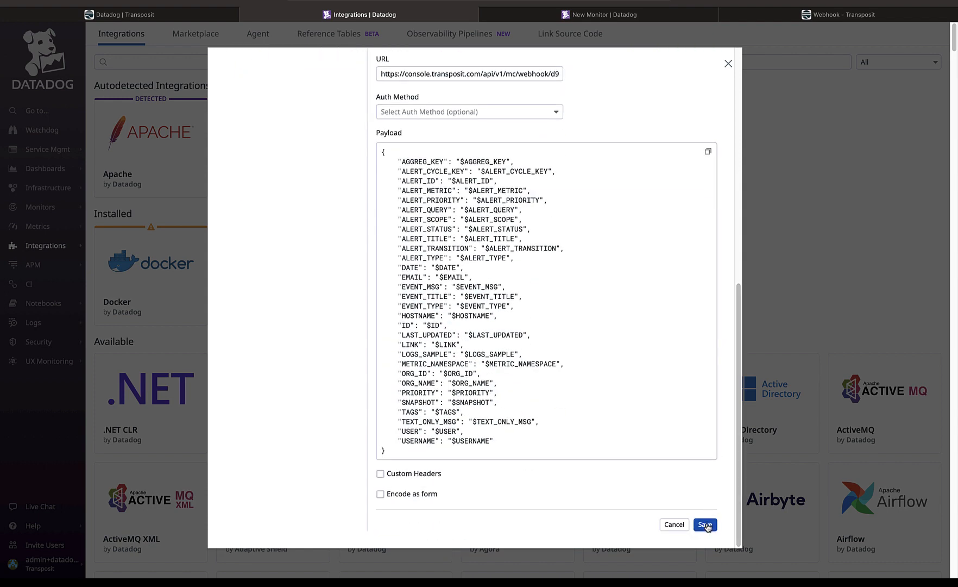
{"action": "left_click", "coordinate": [706, 525]}
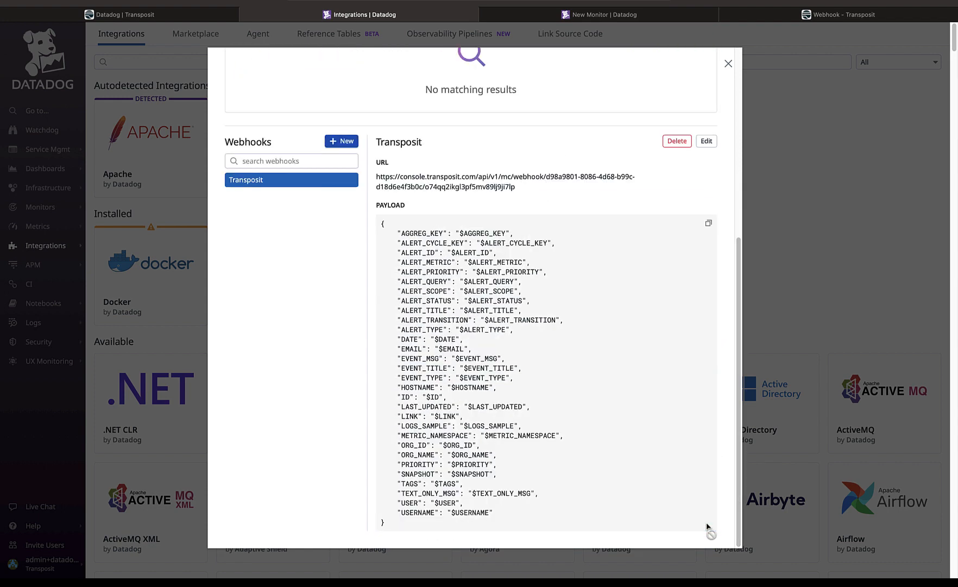
Rerun the Alert test notification for the new Datadog monitor, and refetch the payload in Transposit's Datadog Webhook
{"action": "left_click", "coordinate": [618, 16]}
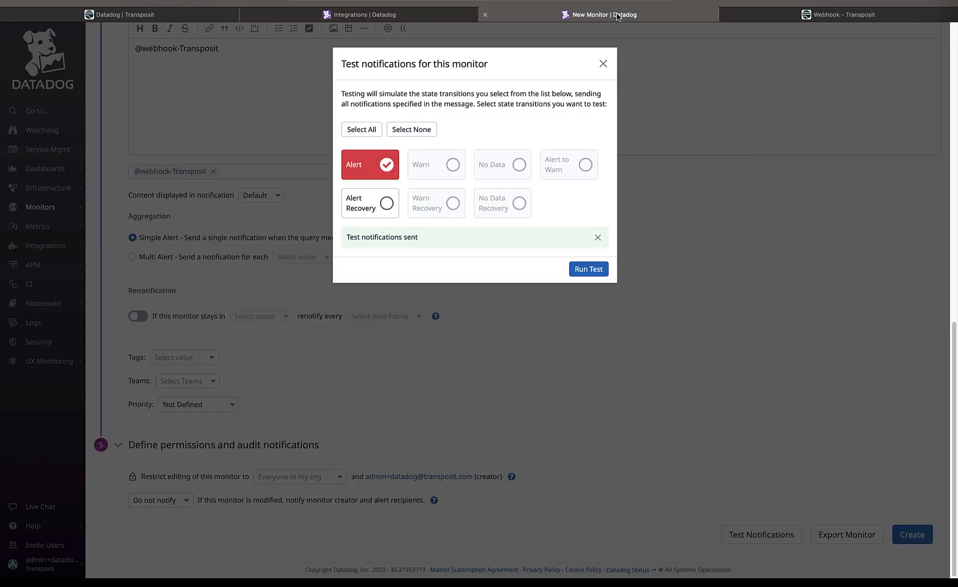
{"action": "left_click", "coordinate": [588, 270]}
{"action": "left_click", "coordinate": [789, 17]}
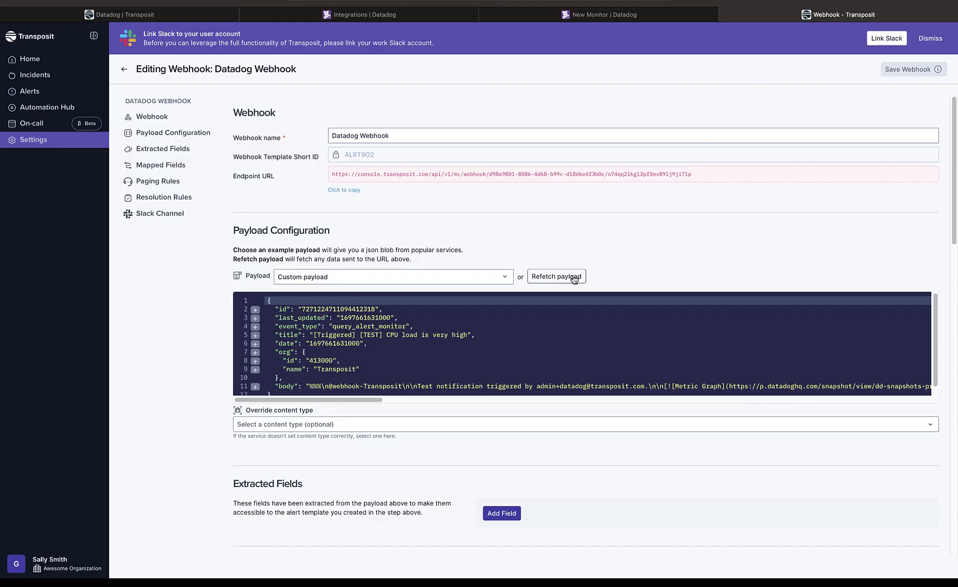
{"action": "left_click", "coordinate": [574, 278]}
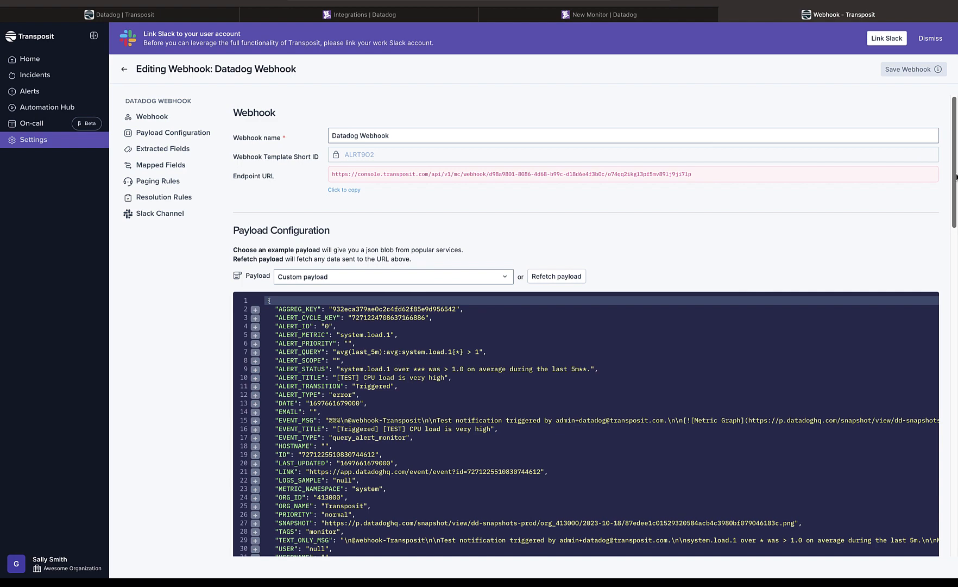
Extract the EVENT_TITLE and LINK fields from the custom payload
{"action": "scroll", "coordinate": [928, 211], "scroll_direction": "down", "scroll_amount": 3}
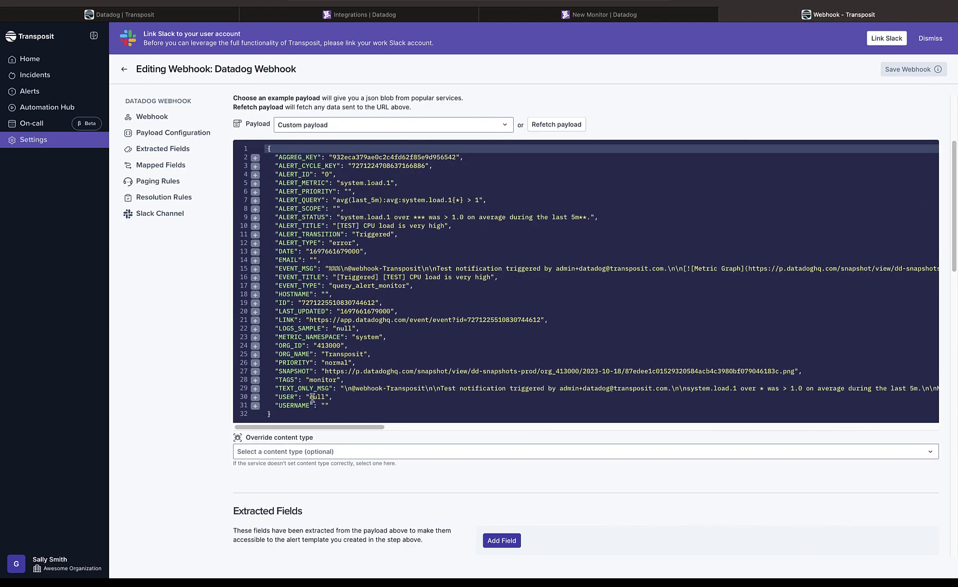
{"action": "left_click", "coordinate": [255, 277]}
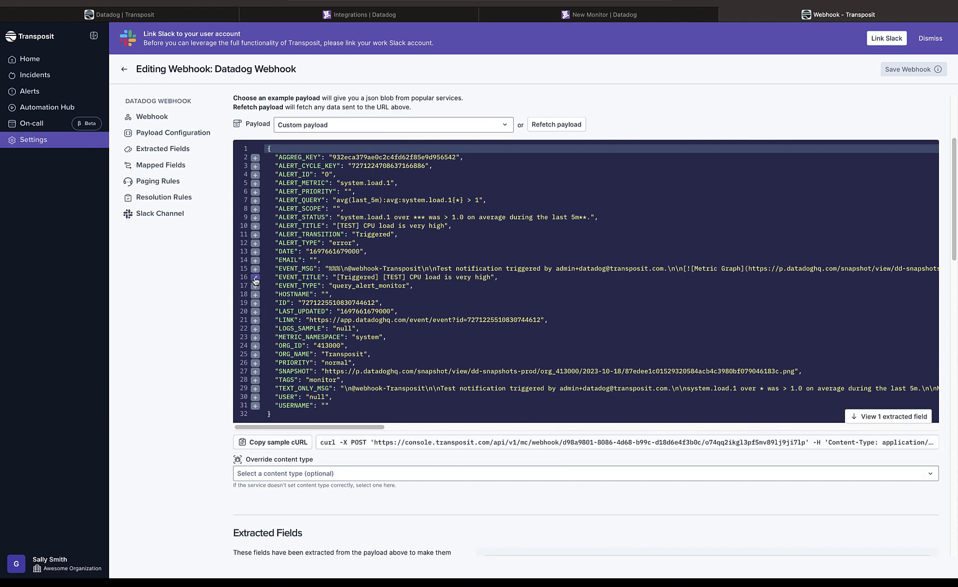
{"action": "left_click", "coordinate": [255, 320]}
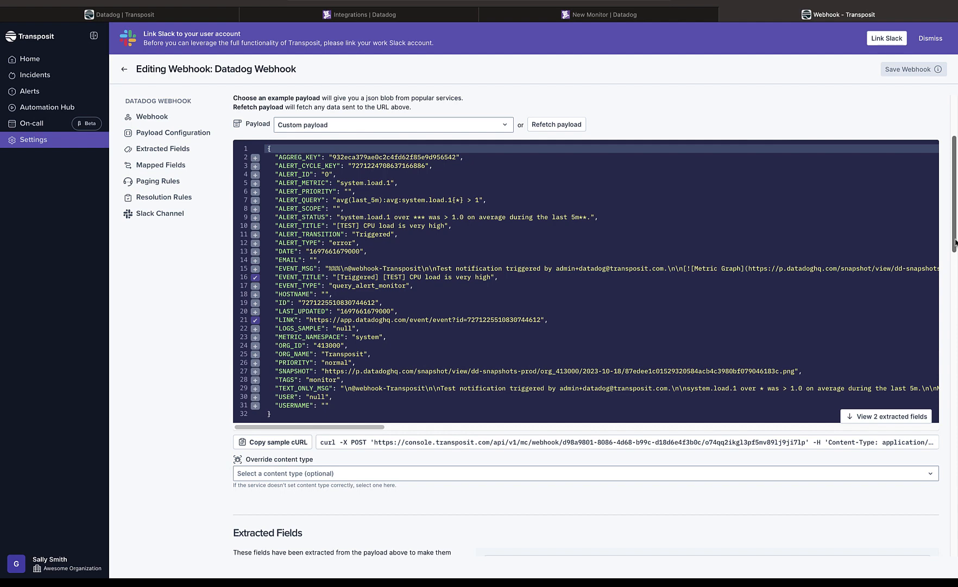
Map the extracted Event_title to the alert's Title and Link to its Monitoring Link, and save the webhook
{"action": "left_click_drag", "start_coordinate": [955, 241], "coordinate": [957, 380]}
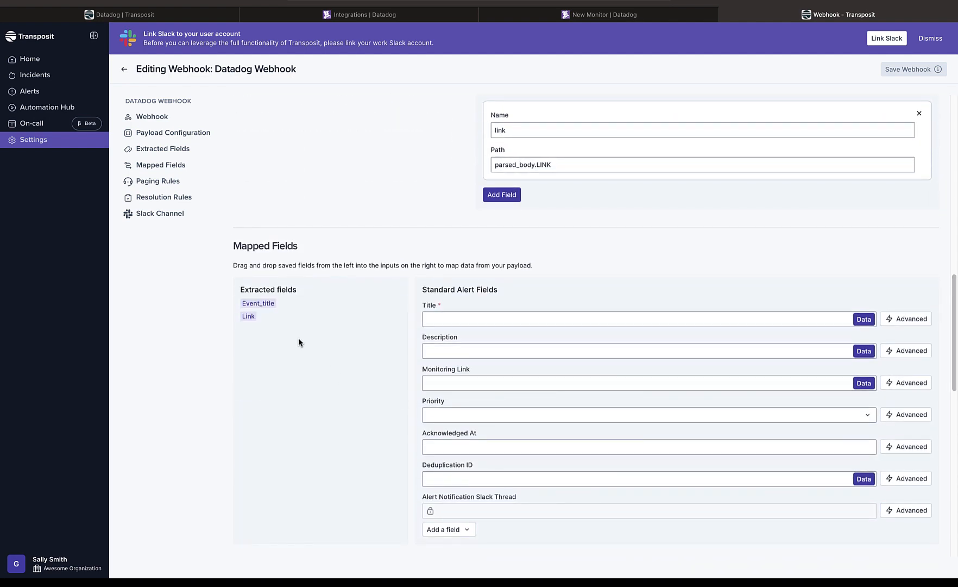
{"action": "left_click_drag", "start_coordinate": [270, 305], "coordinate": [470, 317]}
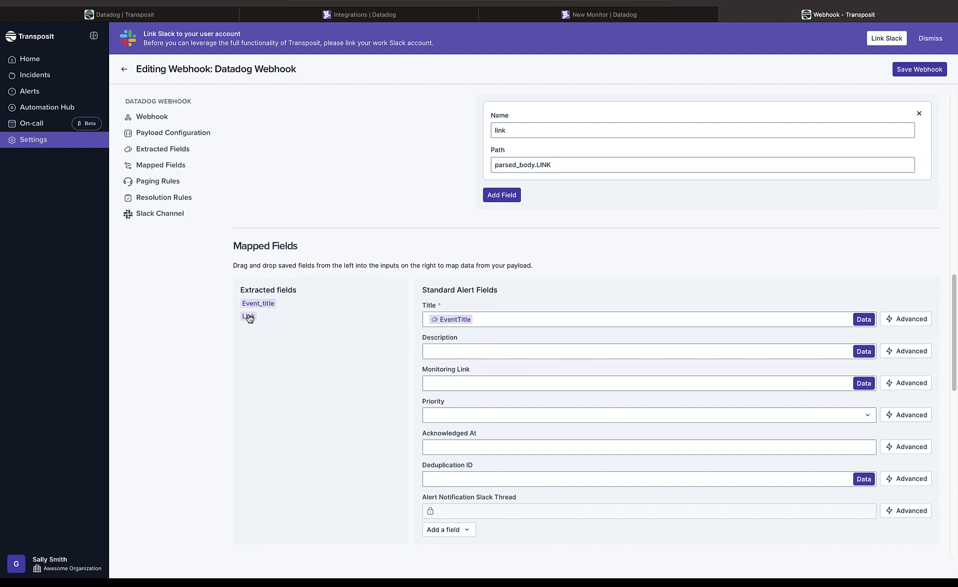
{"action": "left_click_drag", "start_coordinate": [249, 316], "coordinate": [428, 382]}
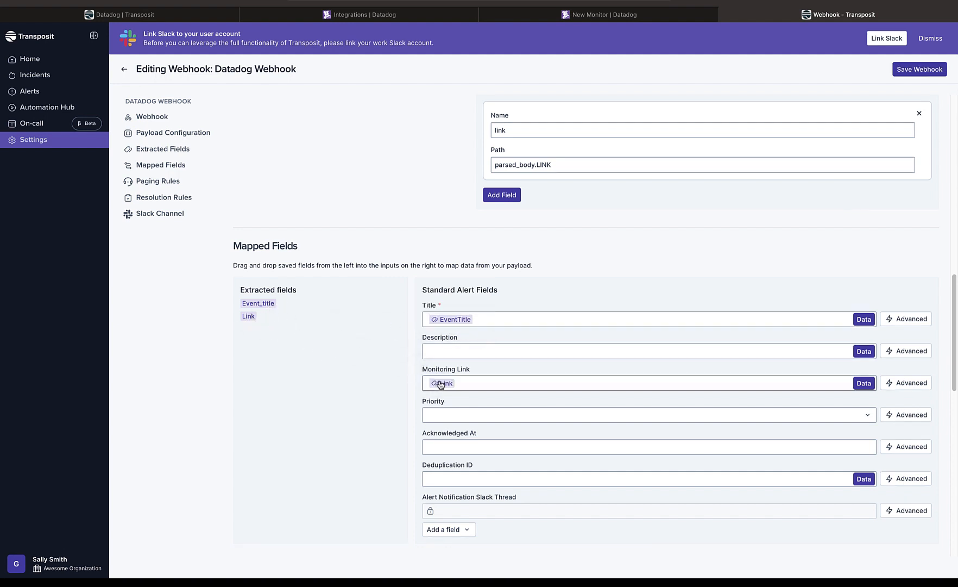
{"action": "left_click_drag", "start_coordinate": [955, 348], "coordinate": [956, 345]}
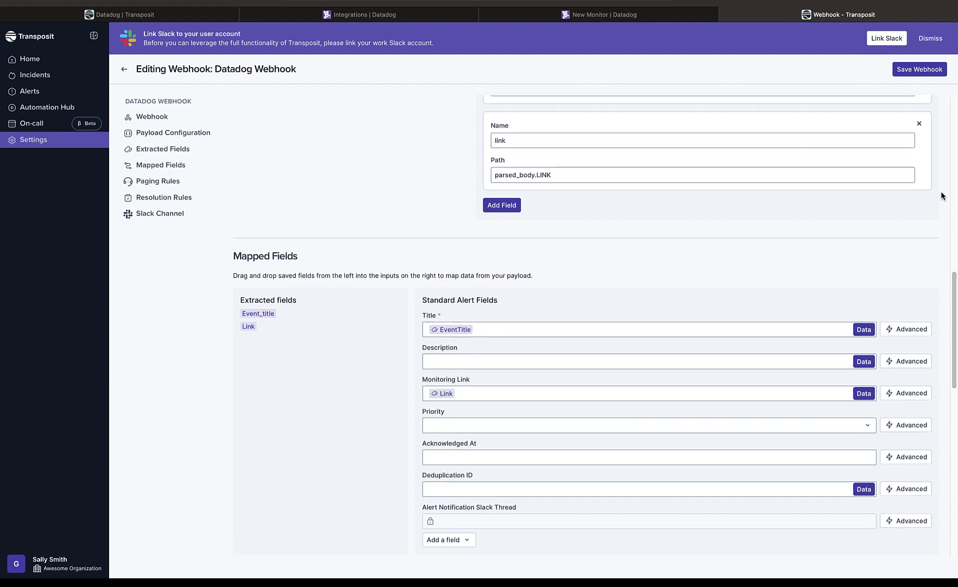
{"action": "left_click", "coordinate": [913, 77]}
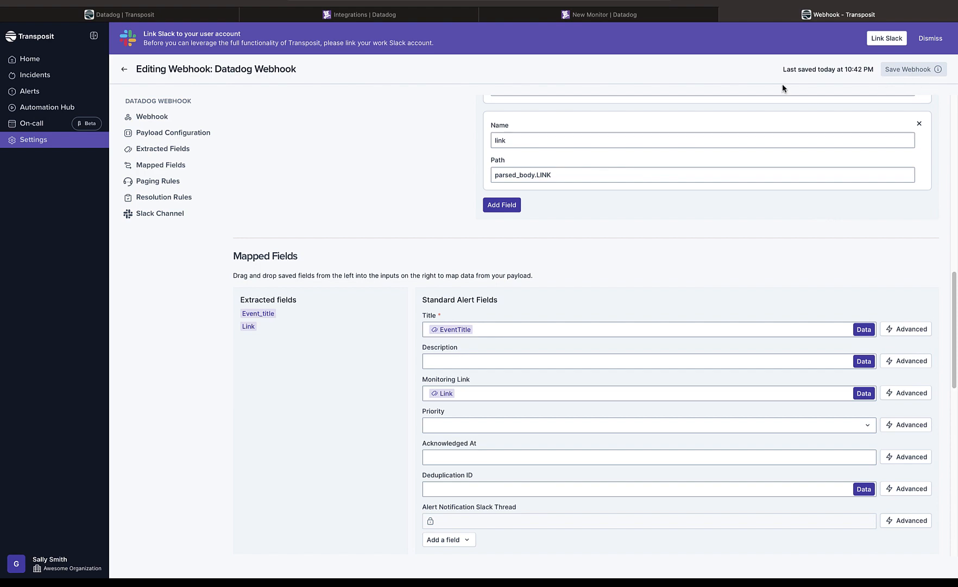
Run the monitor's Alert test in Datadog again, and open the "[Triggered] [TEST] CPU load is very high" alert in Transposit
{"action": "left_click", "coordinate": [639, 21]}
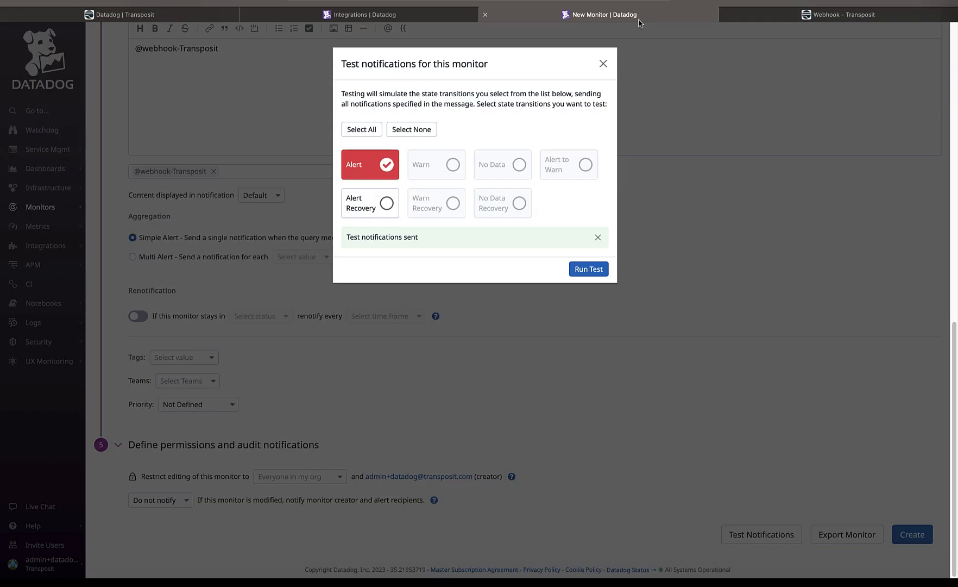
{"action": "left_click", "coordinate": [592, 270]}
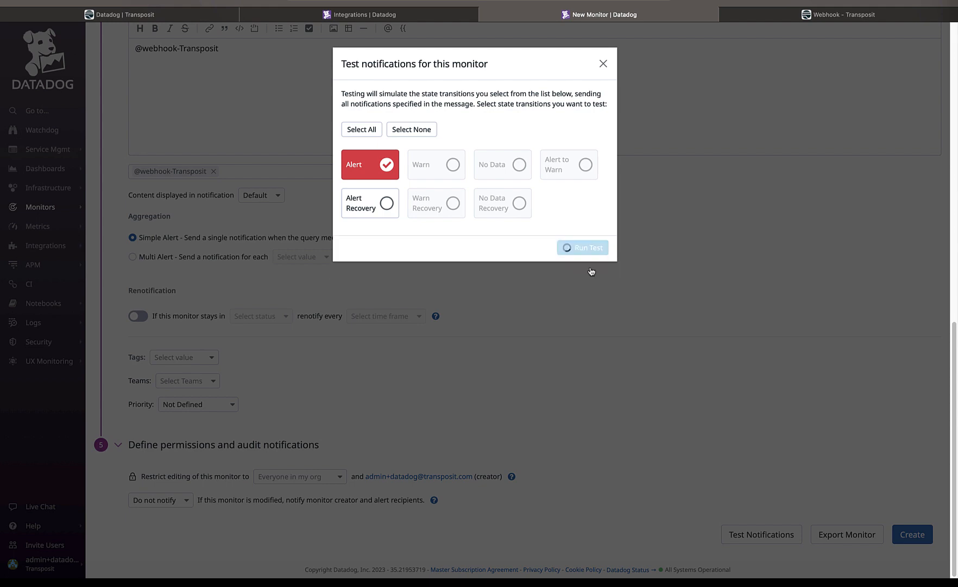
{"action": "left_click", "coordinate": [765, 15]}
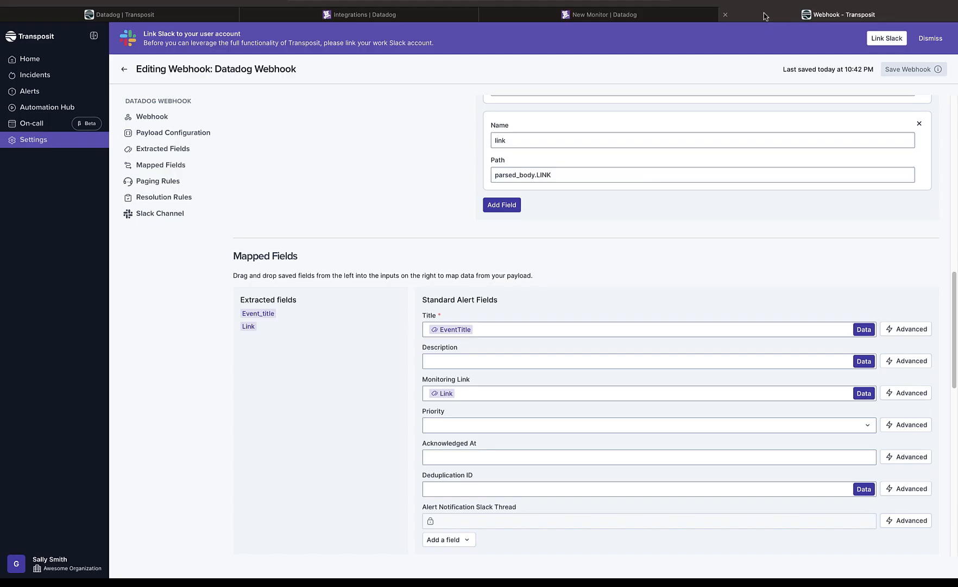
{"action": "left_click", "coordinate": [40, 92]}
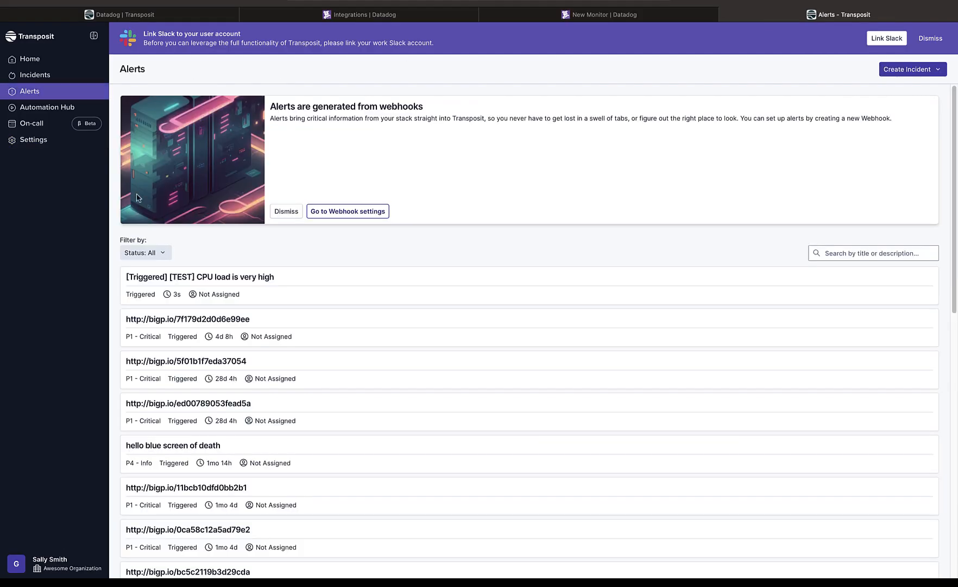
{"action": "left_click", "coordinate": [170, 277]}
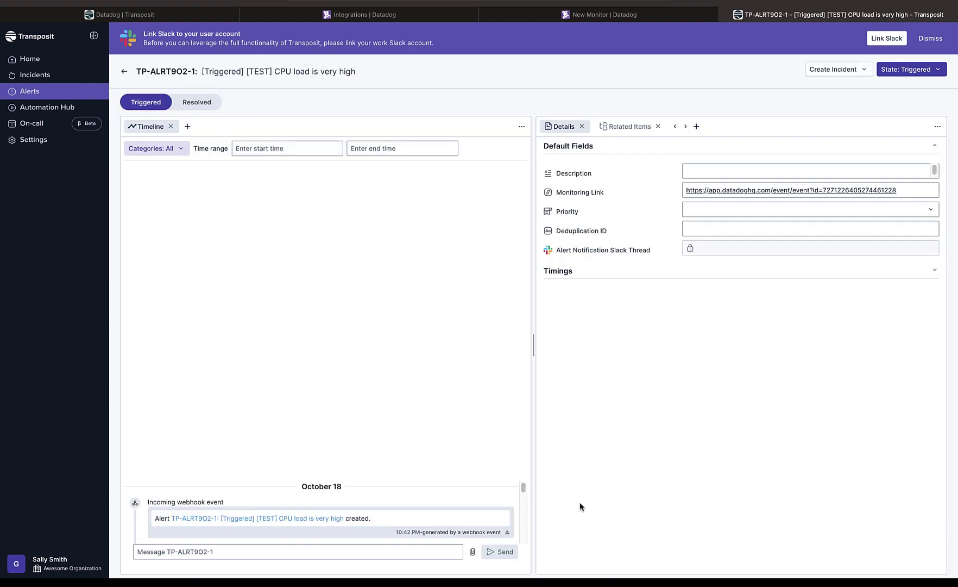